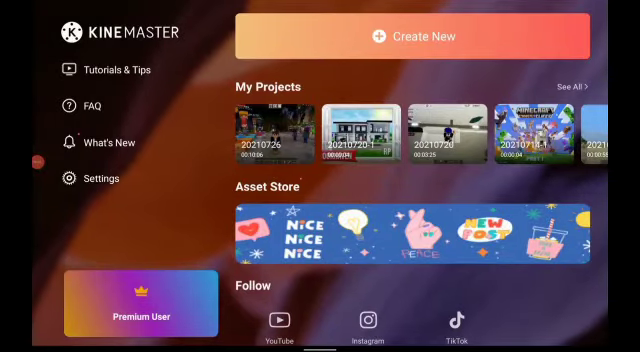
pyautogui.hscroll(2, 400, 132)
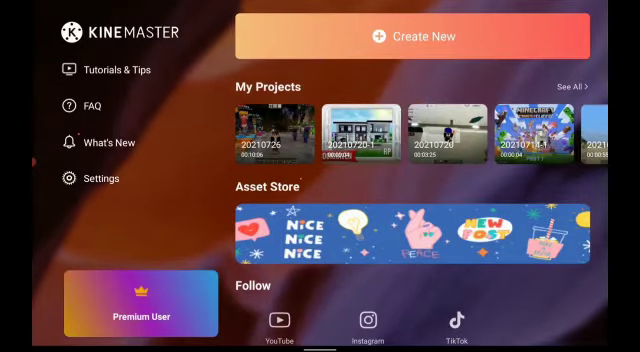
pyautogui.hscroll(3, 410, 132)
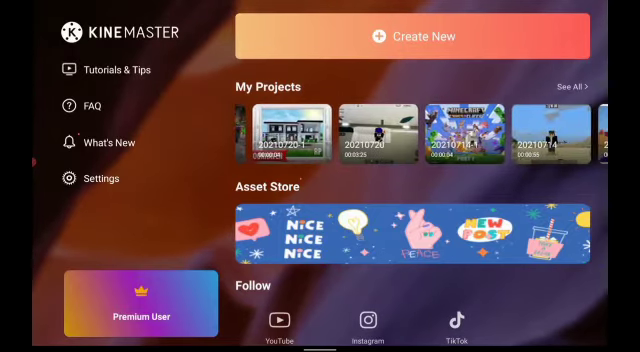
pyautogui.hscroll(3, 410, 132)
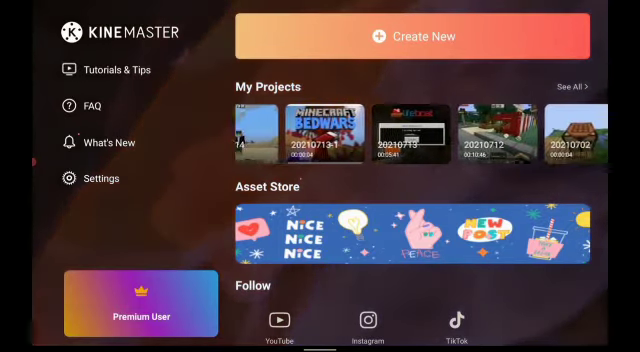
pyautogui.hscroll(-2, 410, 132)
pyautogui.hscroll(-3, 410, 132)
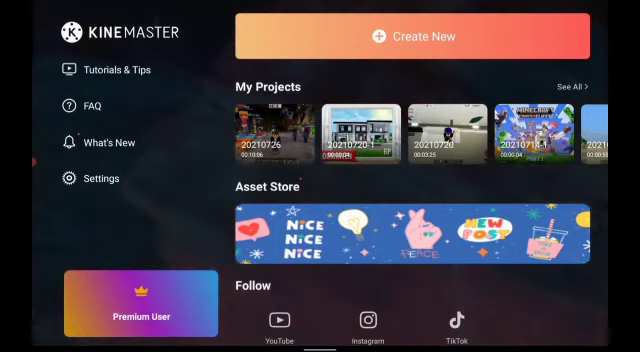
pyautogui.hscroll(3, 412, 133)
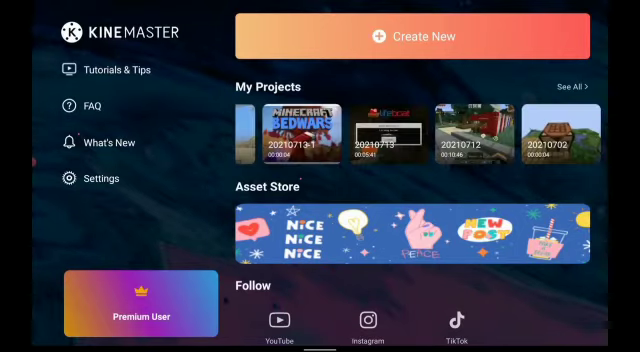
pyautogui.hscroll(-4, 412, 133)
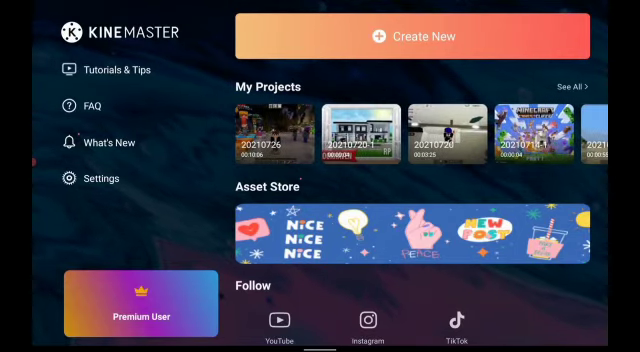
pyautogui.hscroll(3, 412, 133)
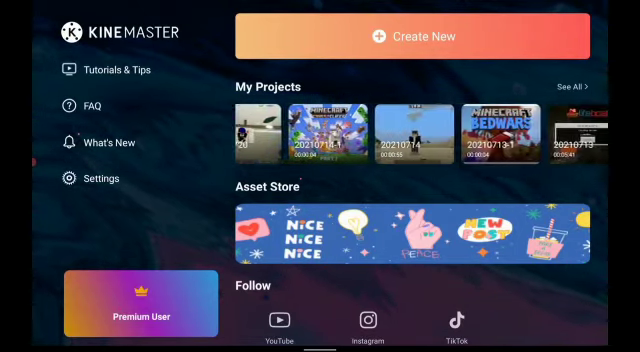
pyautogui.hscroll(-3, 412, 133)
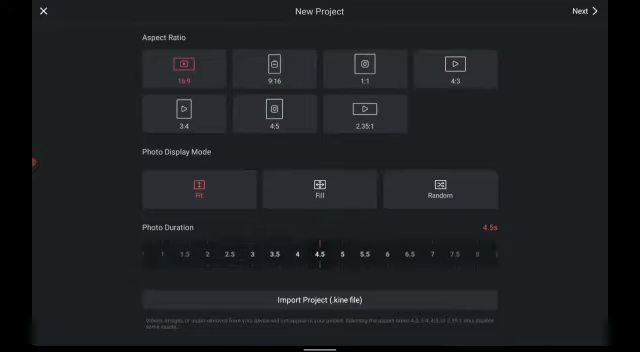
# Confirm the 16:9 project settings to open the empty editing timeline
pyautogui.click(584, 11)
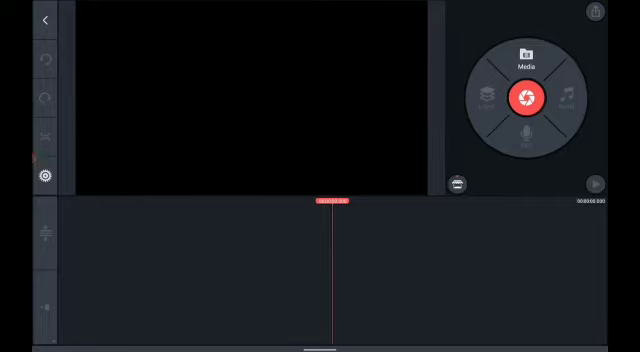
# Add the Minecraft crafting-table clip, play it back briefly, and select it on the timeline
pyautogui.click(526, 56)
pyautogui.click(160, 100)
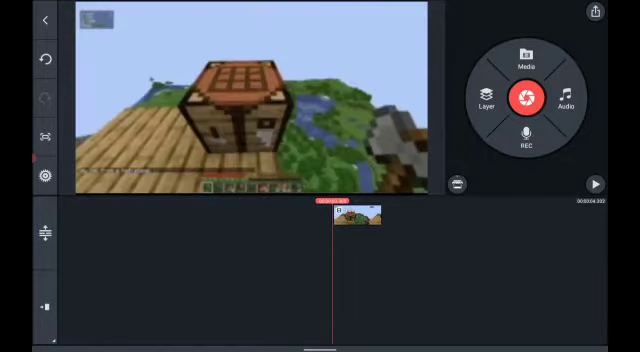
pyautogui.click(595, 184)
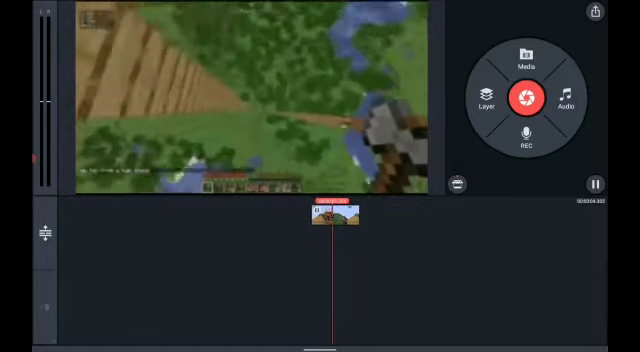
pyautogui.click(595, 184)
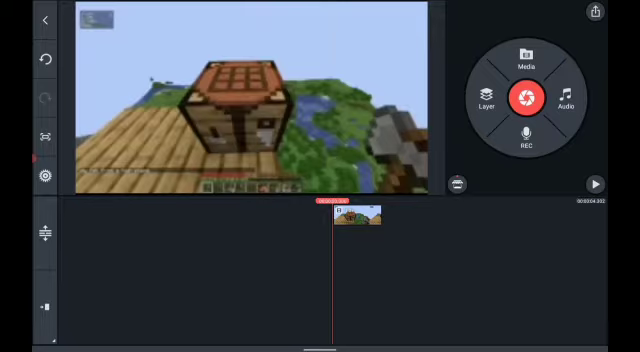
pyautogui.click(357, 216)
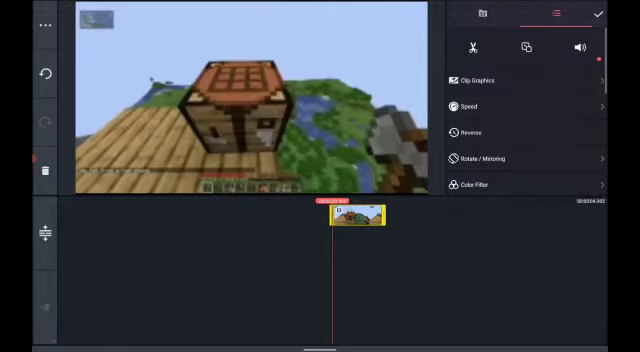
# Set the Minecraft clip's Pan & Zoom end position zoomed in closer than the start
pyautogui.click(480, 184)
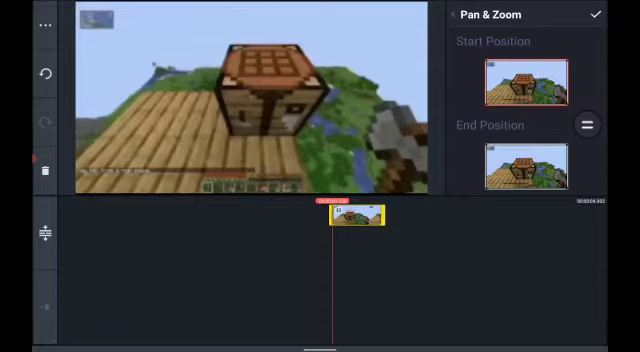
pyautogui.moveTo(380, 270); pyautogui.dragTo(330, 270)
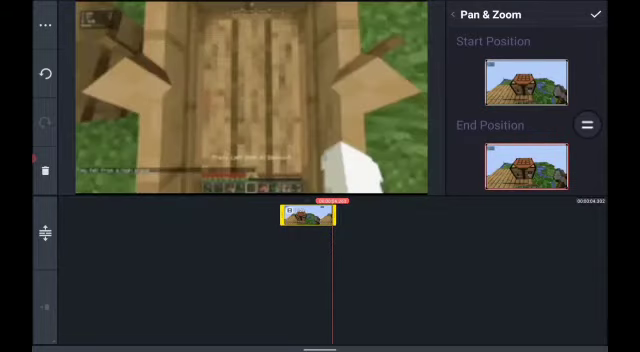
pyautogui.moveTo(560, 150); pyautogui.dragTo(540, 165)
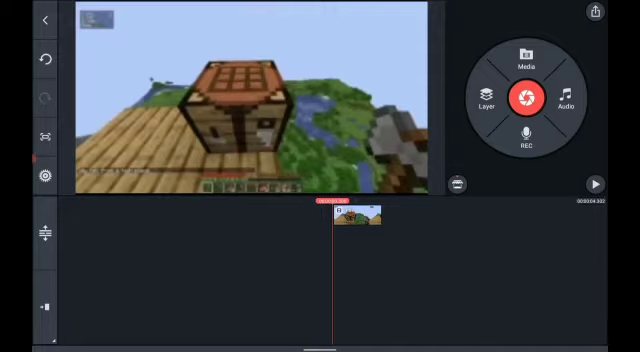
# Add a text layer reading 'Hi' over the crafting table
pyautogui.click(486, 97)
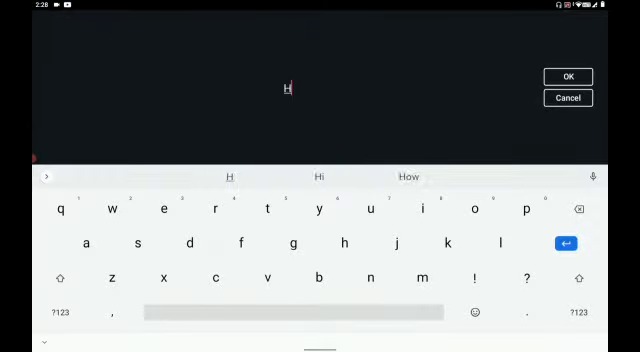
pyautogui.write('i')
pyautogui.click(568, 76)
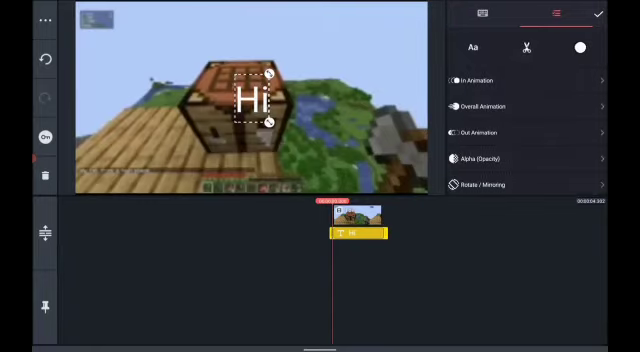
# Keyframe the Hi text to a new position at a later point in the clip
pyautogui.click(525, 80)
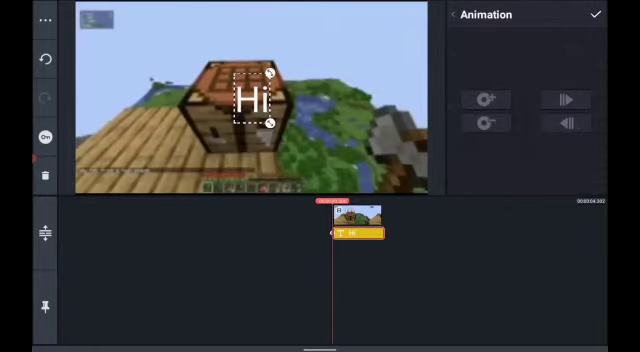
pyautogui.moveTo(358, 233); pyautogui.dragTo(345, 233)
pyautogui.moveTo(252, 98)
pyautogui.mouseDown()
pyautogui.moveTo(318, 86)
pyautogui.moveTo(245, 103)
pyautogui.mouseUp()
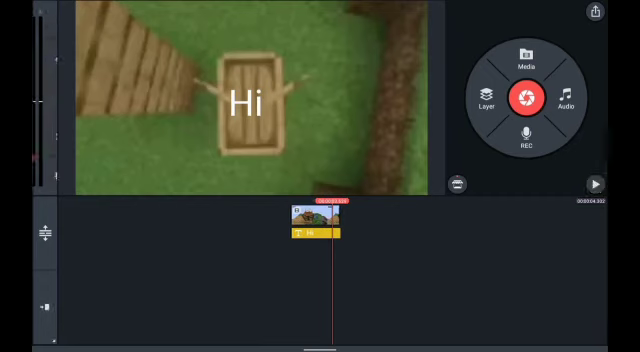
# Reselect the Hi text and add another keyframe further along the timeline
pyautogui.click(358, 232)
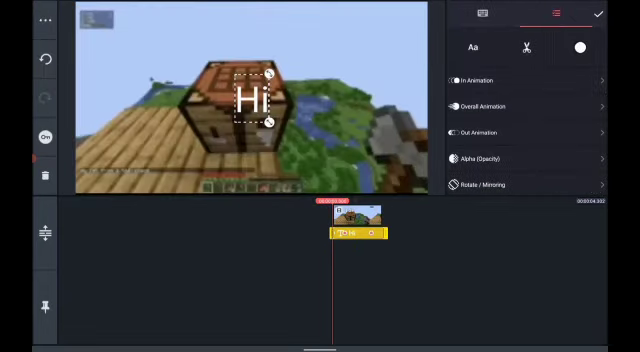
pyautogui.click(478, 80)
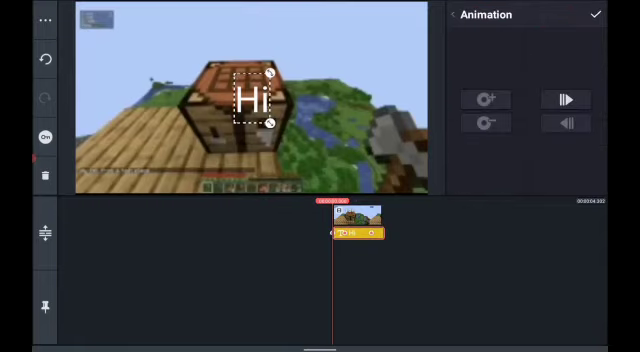
pyautogui.moveTo(358, 232); pyautogui.dragTo(320, 232)
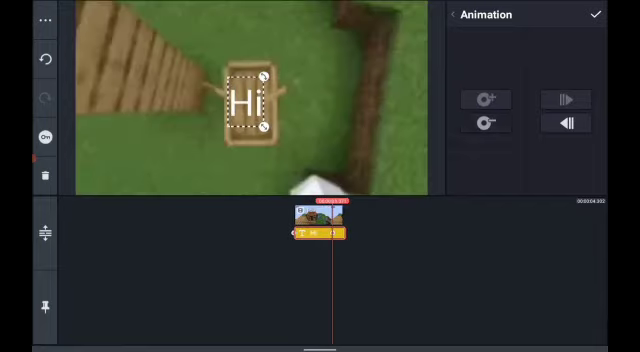
pyautogui.moveTo(320, 232); pyautogui.dragTo(325, 232)
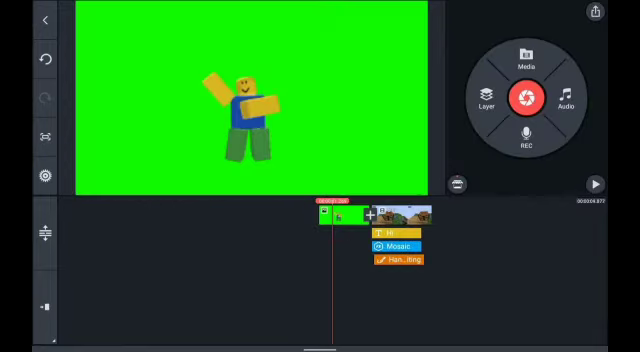